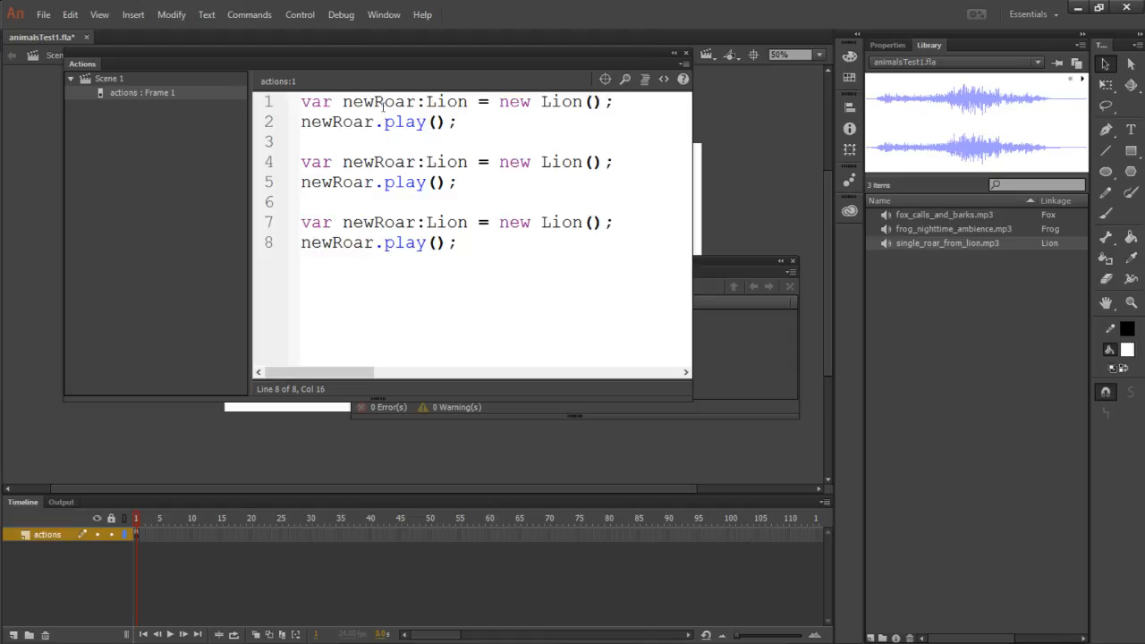
- Change the second sound declaration on line 4 to var newRibbit:Frog = new Frog();
left_click_drag(417, 162, 371, 162)
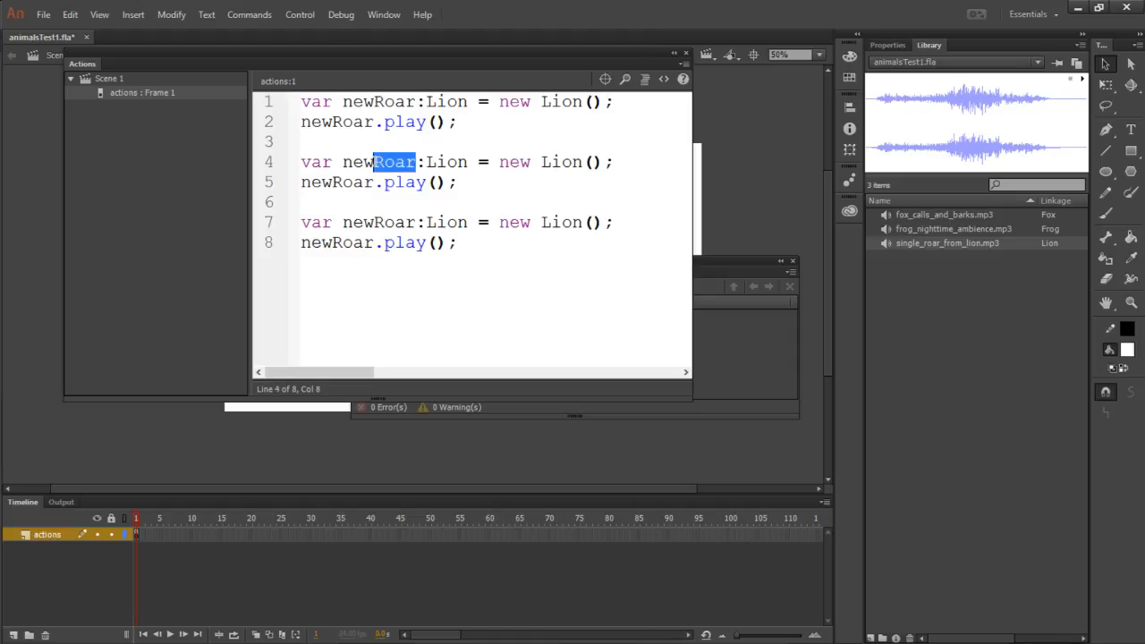
type("Ribbit")
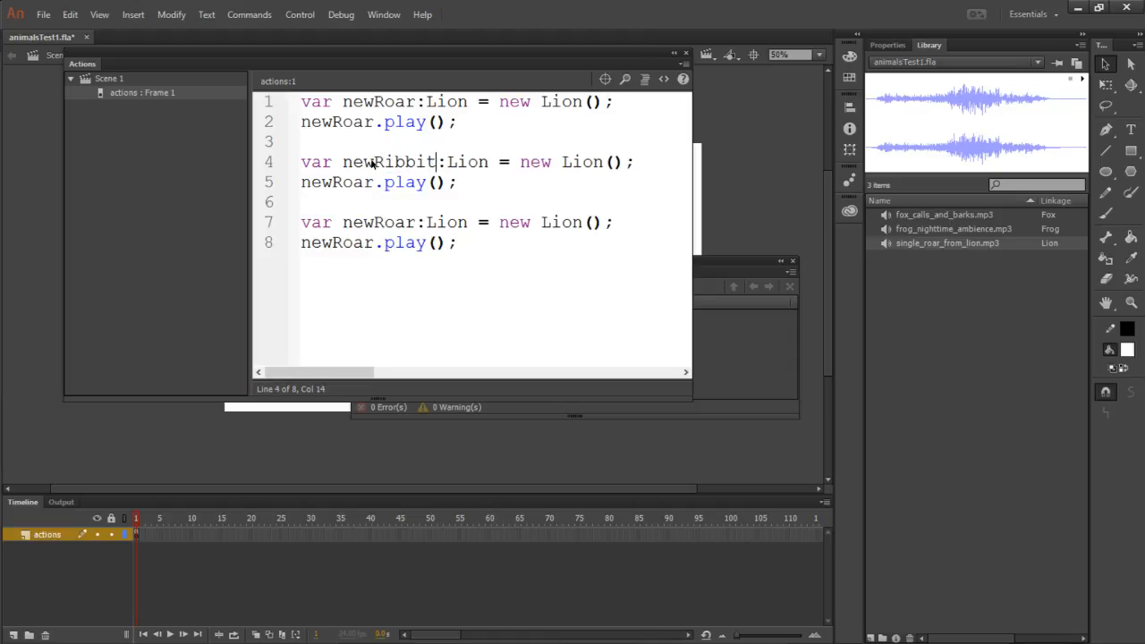
left_click(489, 162)
left_click_drag(489, 161, 448, 163)
type("Frig")
key("BackSpace")
key("BackSpace")
type("og")
left_click_drag(603, 162, 565, 164)
type("Fog")
key("BackSpace")
key("BackSpace")
type("rog")
- Change the third sound declaration on line 7 to var newBark:Fox = new Fox();
left_click_drag(583, 223, 542, 225)
type("Fox")
left_click_drag(416, 222, 375, 227)
type("Bark")
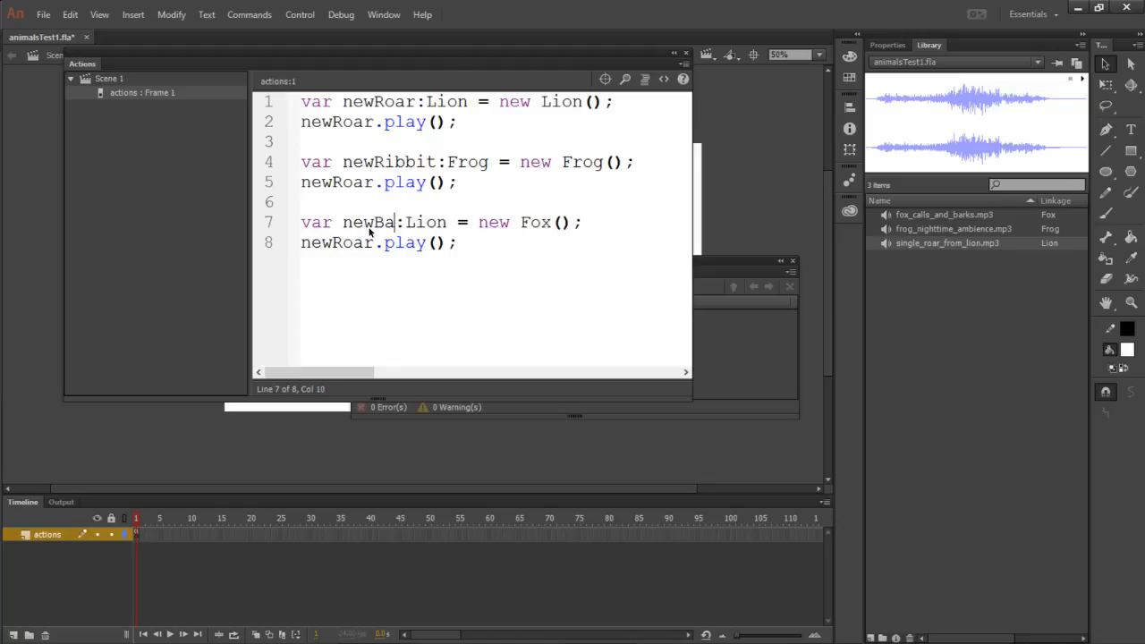
left_click_drag(465, 224, 427, 226)
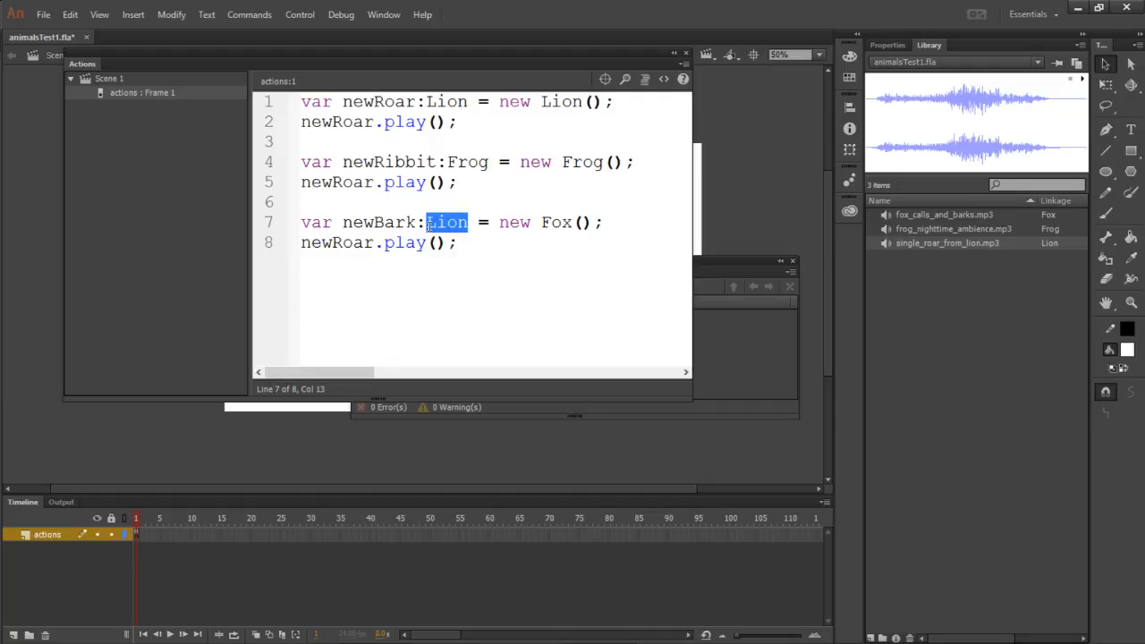
type("Fox")
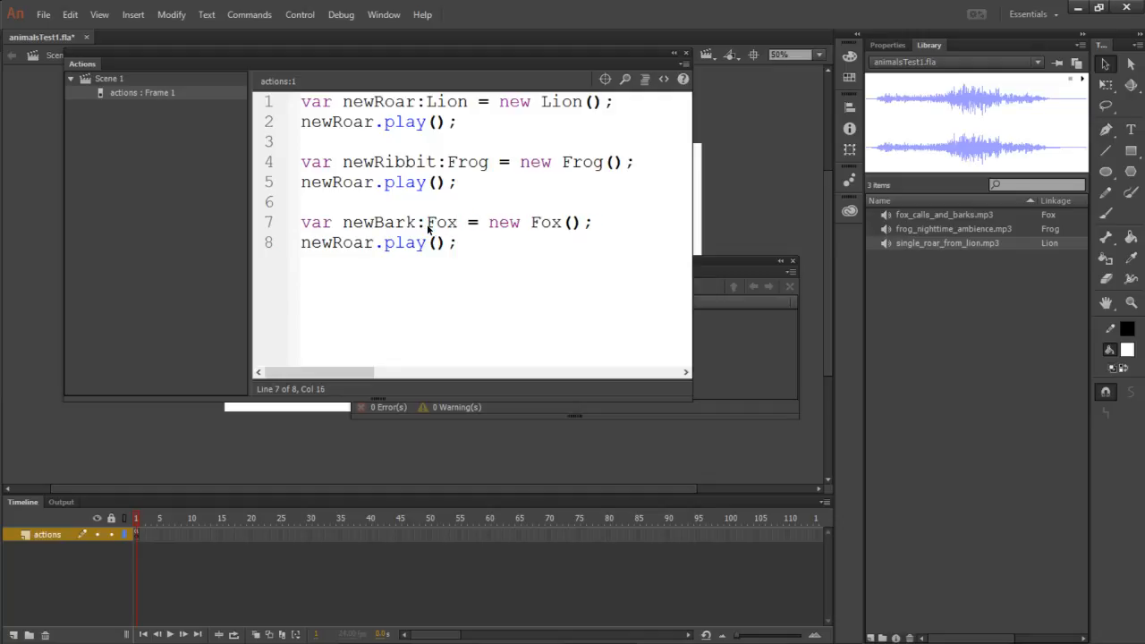
- Update the play calls on lines 5 and 8 to newRibbit and newBark, and test the movie
left_click_drag(374, 186, 343, 193)
type("ibbit")
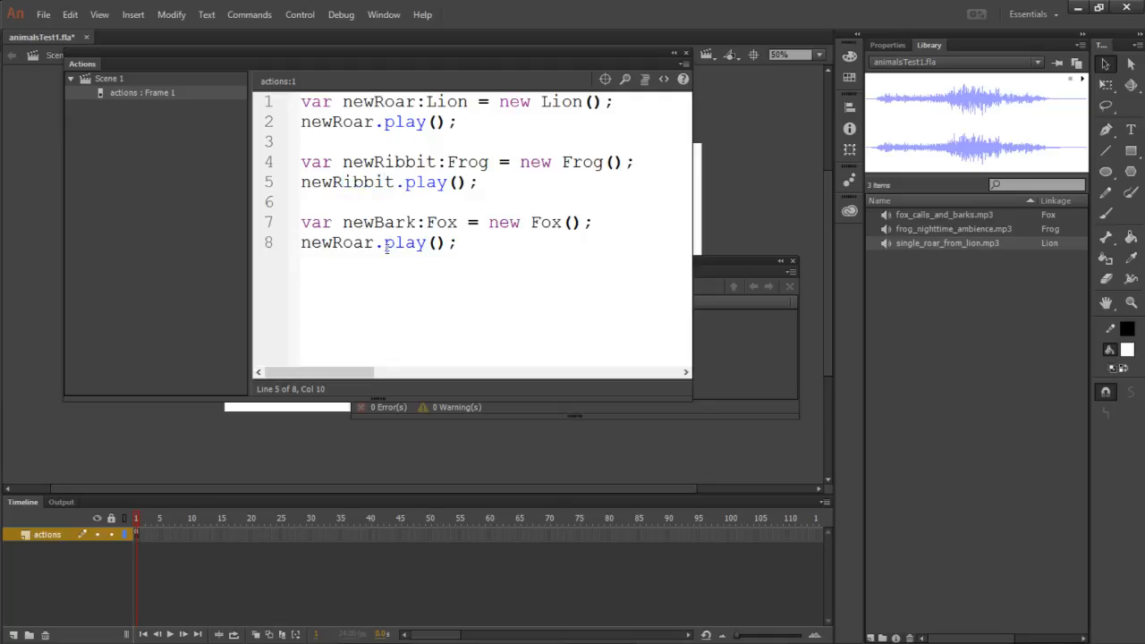
left_click_drag(374, 244, 336, 245)
type("Bark")
key("ctrl+Return")
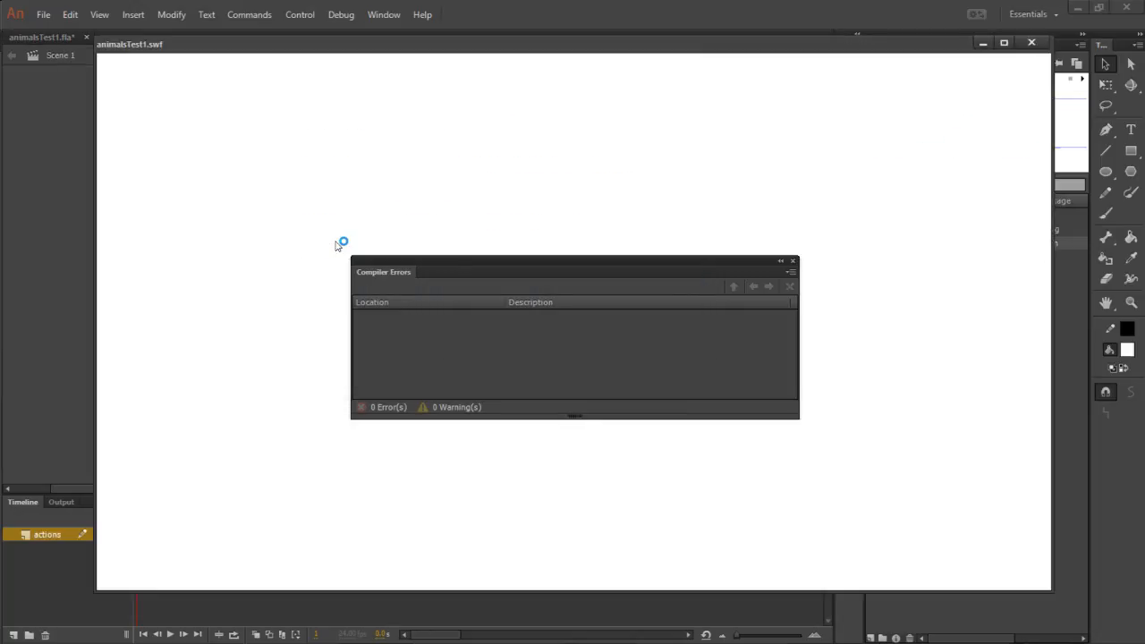
left_click(1029, 43)
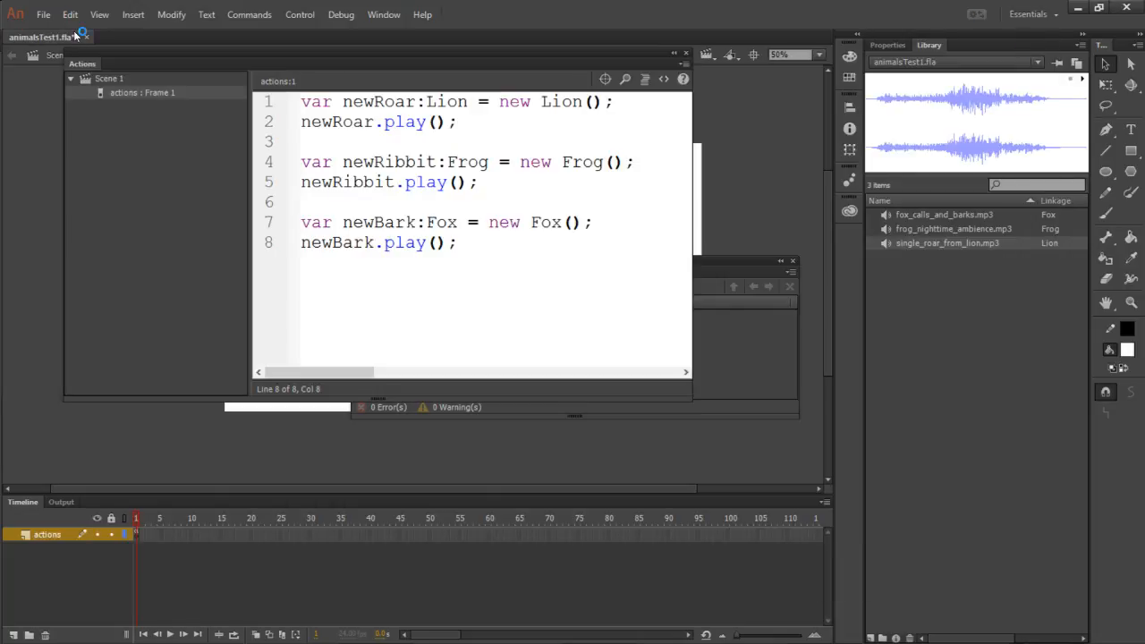
- Save a copy of the document in the same folder as animalsTest2
left_click(42, 15)
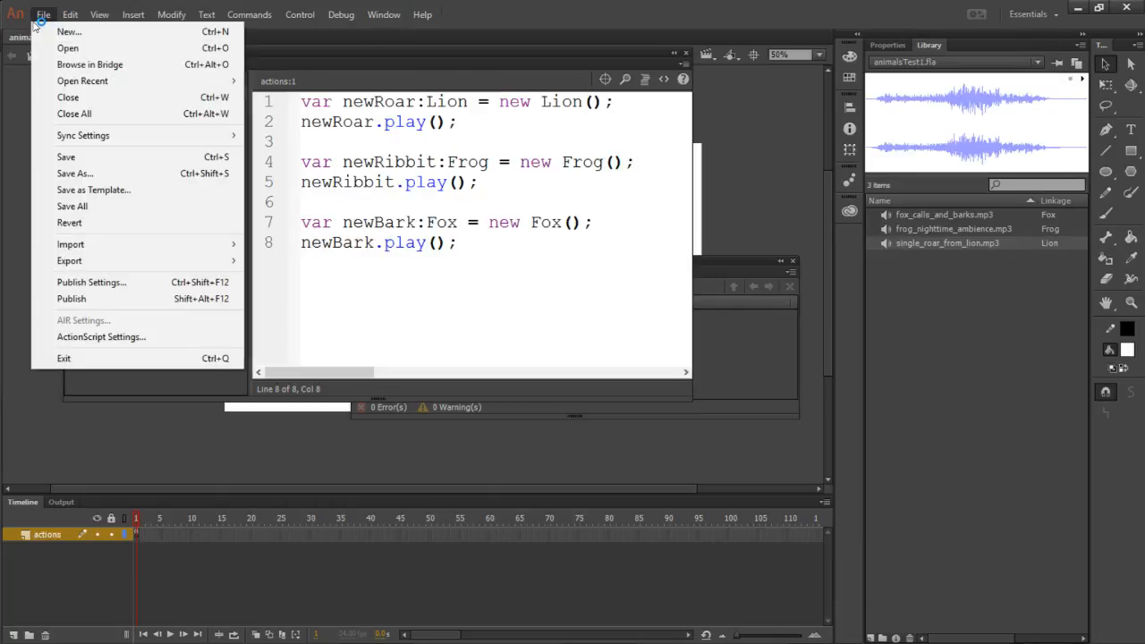
left_click(85, 174)
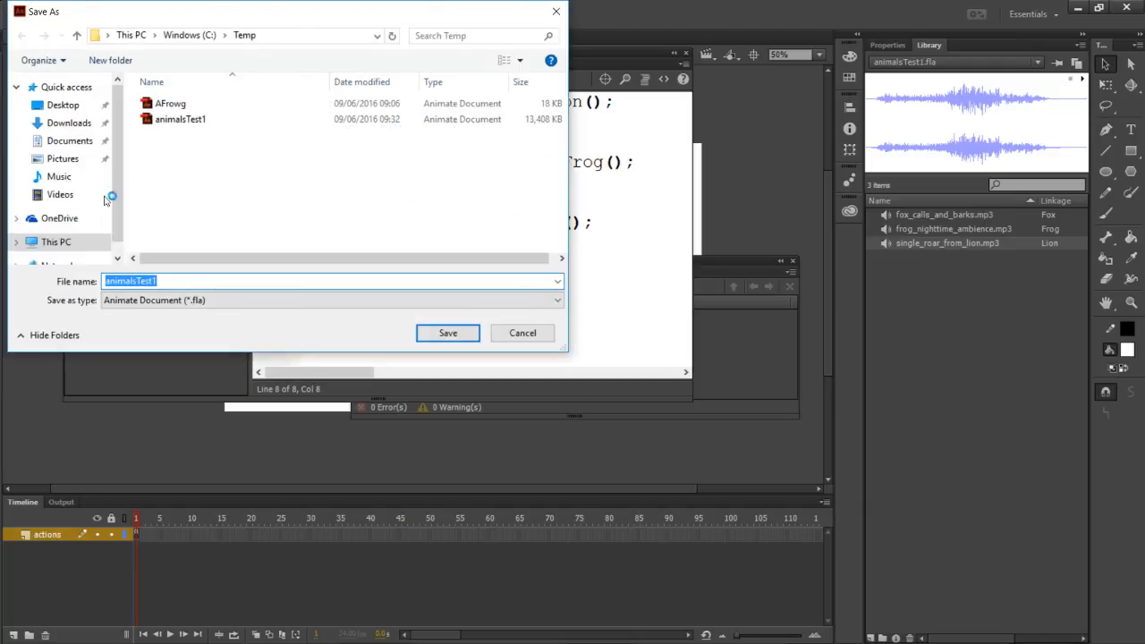
left_click(160, 280)
type("2")
key("Return")
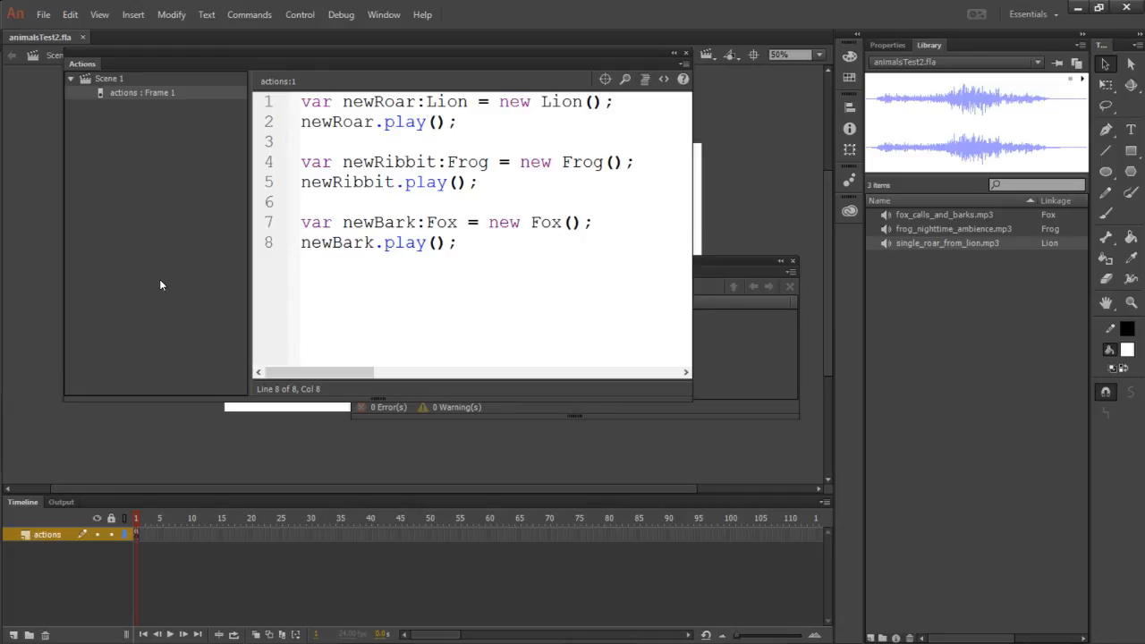
- Minimise the Actions panel and get the floating Compiler Errors panel out of the way of the stage
double_click(82, 64)
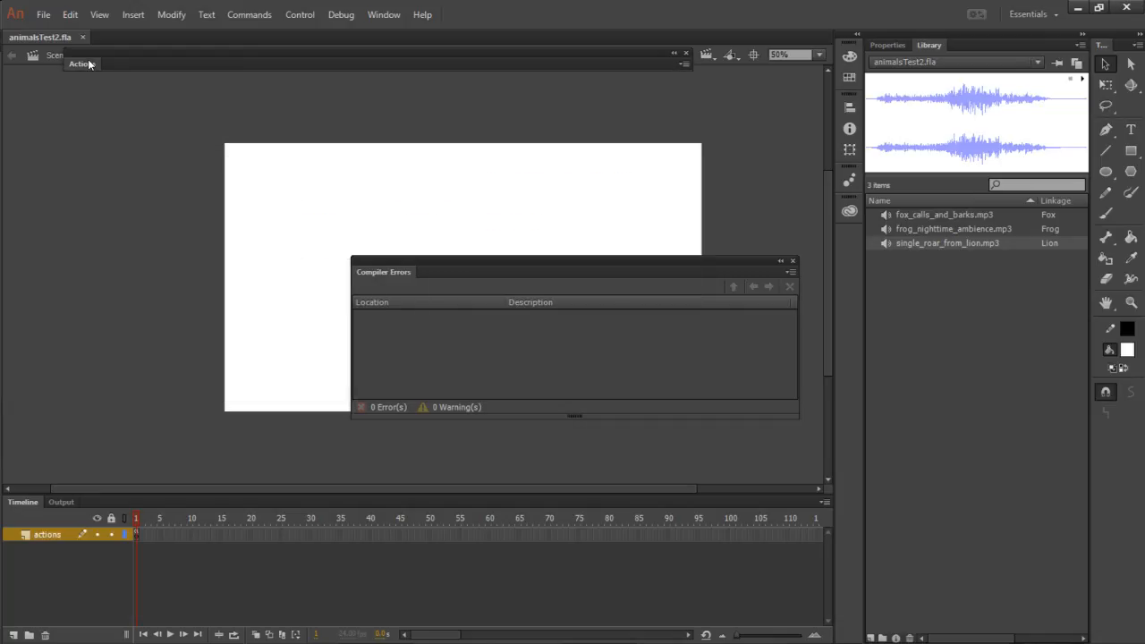
left_click_drag(377, 266, 442, 288)
left_click(857, 282)
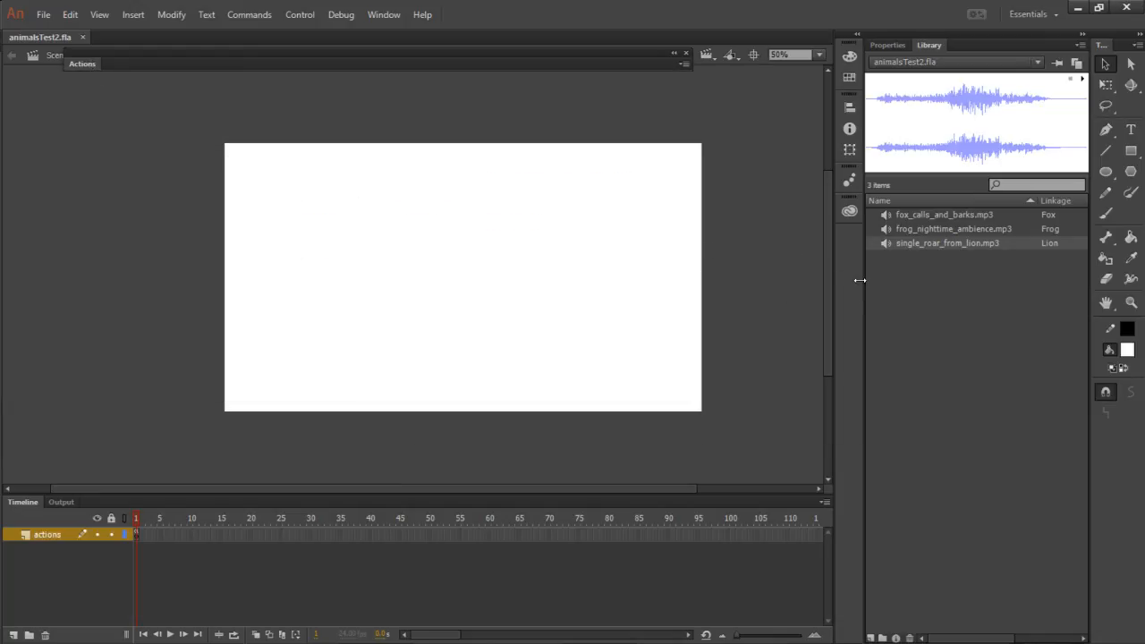
- Add a new timeline layer and name it buttons
left_click(14, 635)
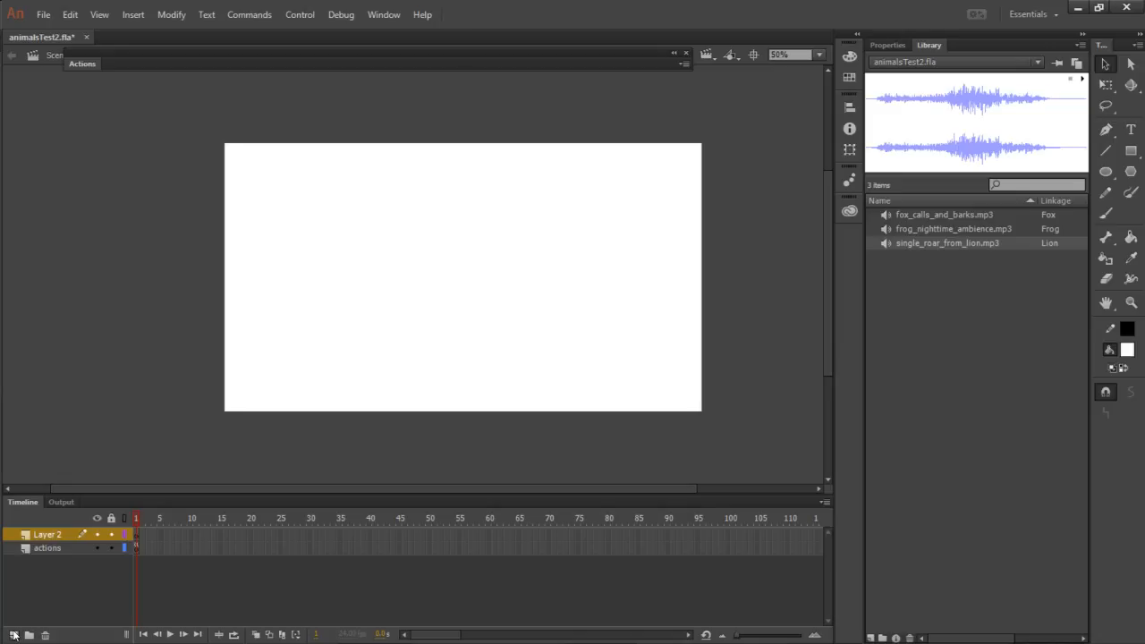
double_click(51, 534)
type("buttons")
key("Return")
- Reopen the Actions panel, collapse it to an icon and dock it with the other collapsed panels beside the stage
left_click(683, 54)
key("F9")
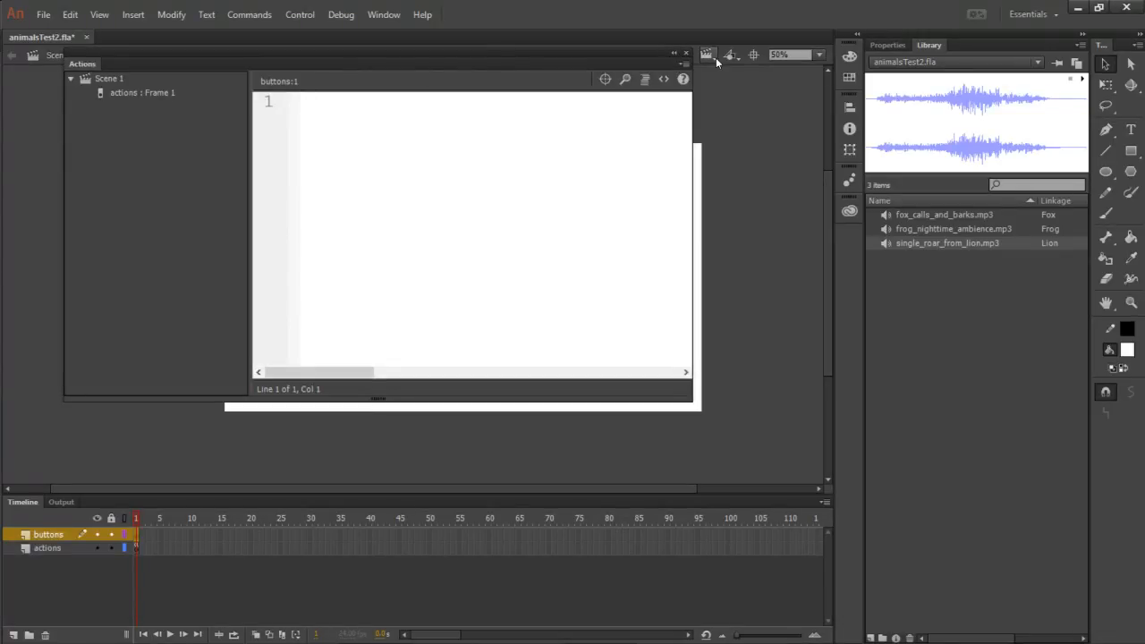
left_click(674, 54)
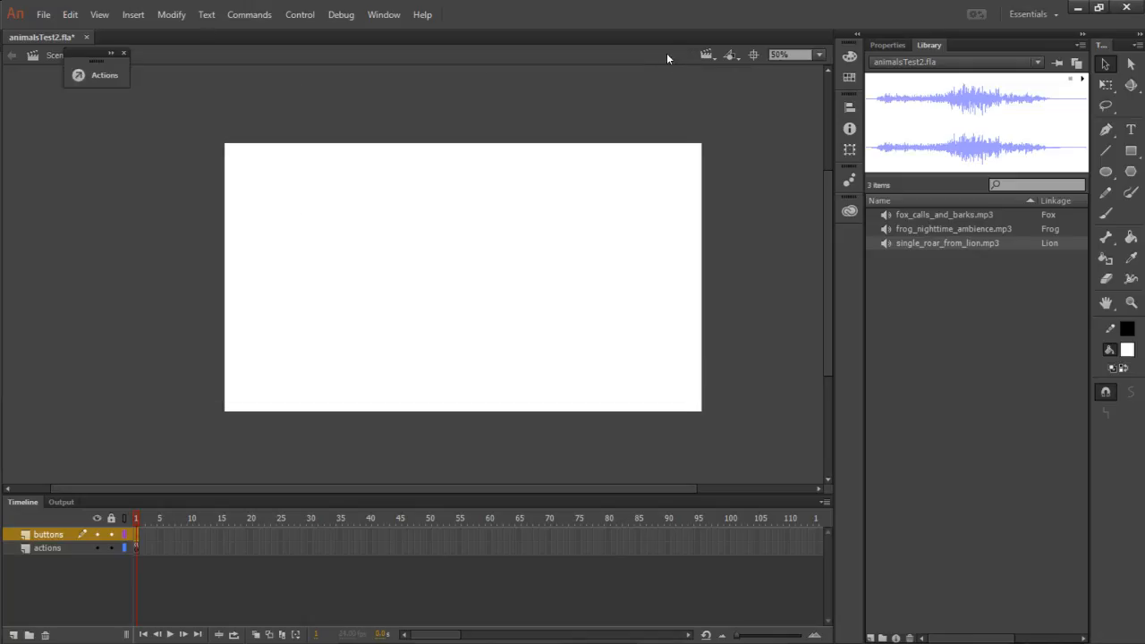
left_click_drag(79, 57, 844, 251)
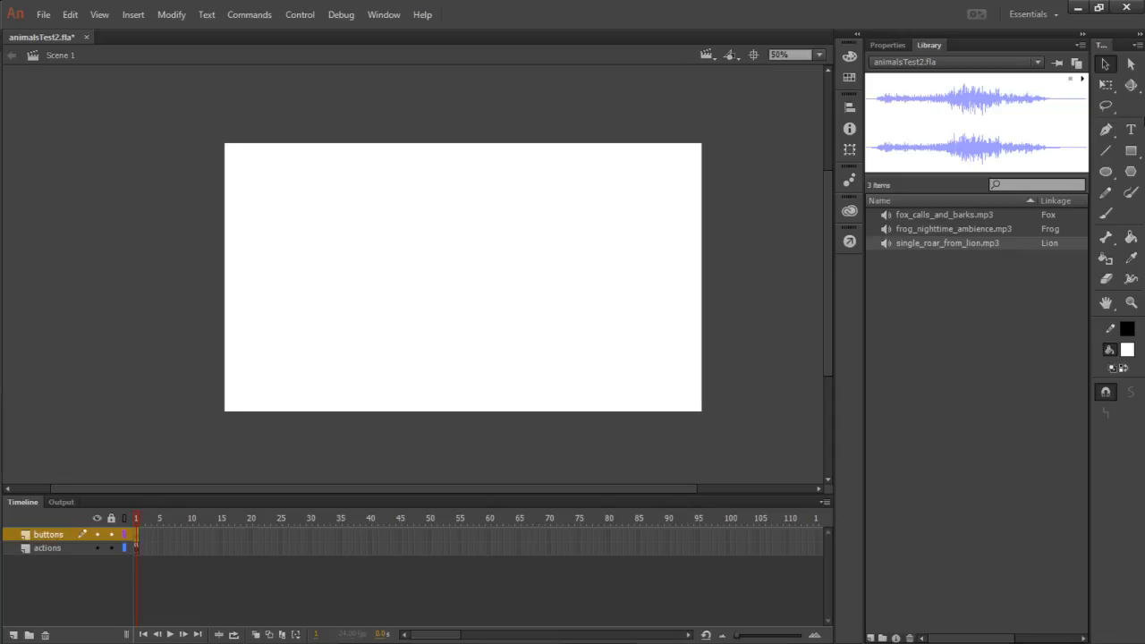
- Draw an orange-filled square with a black stroke, about 222 px wide and high, on the left side of the stage with the Rectangle tool
left_click(1138, 154)
left_click(1140, 158)
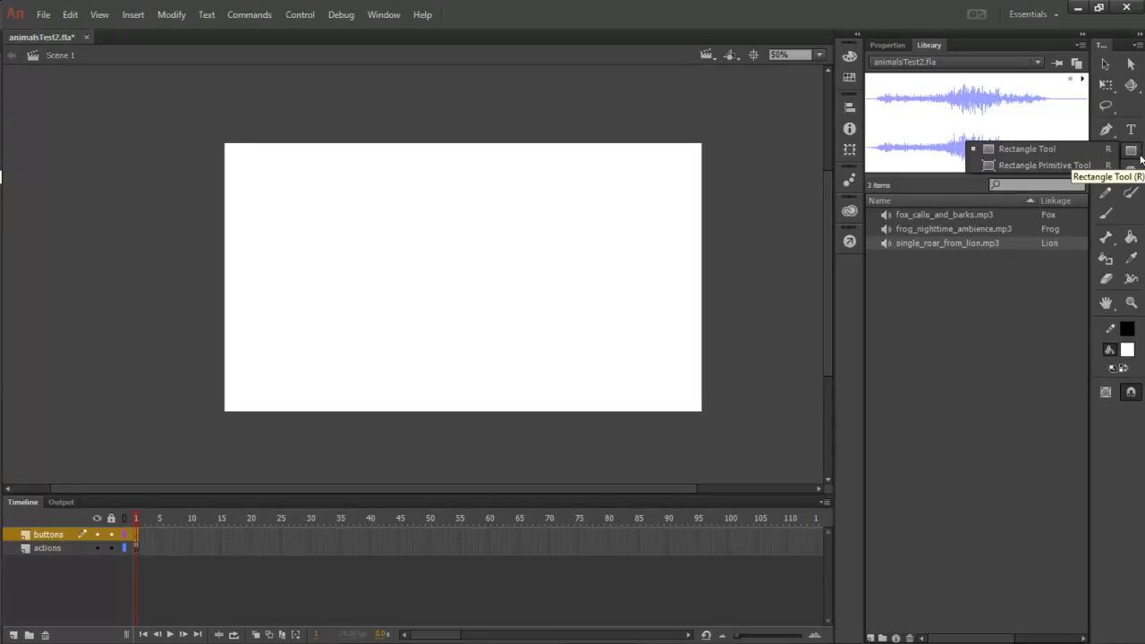
left_click(1062, 153)
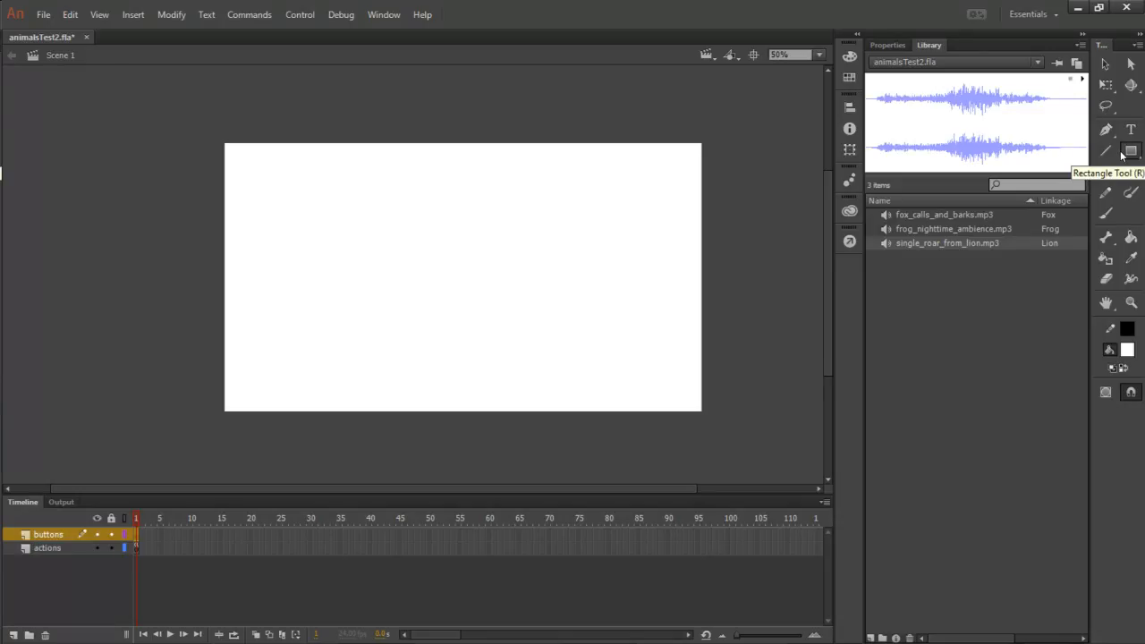
left_click(894, 47)
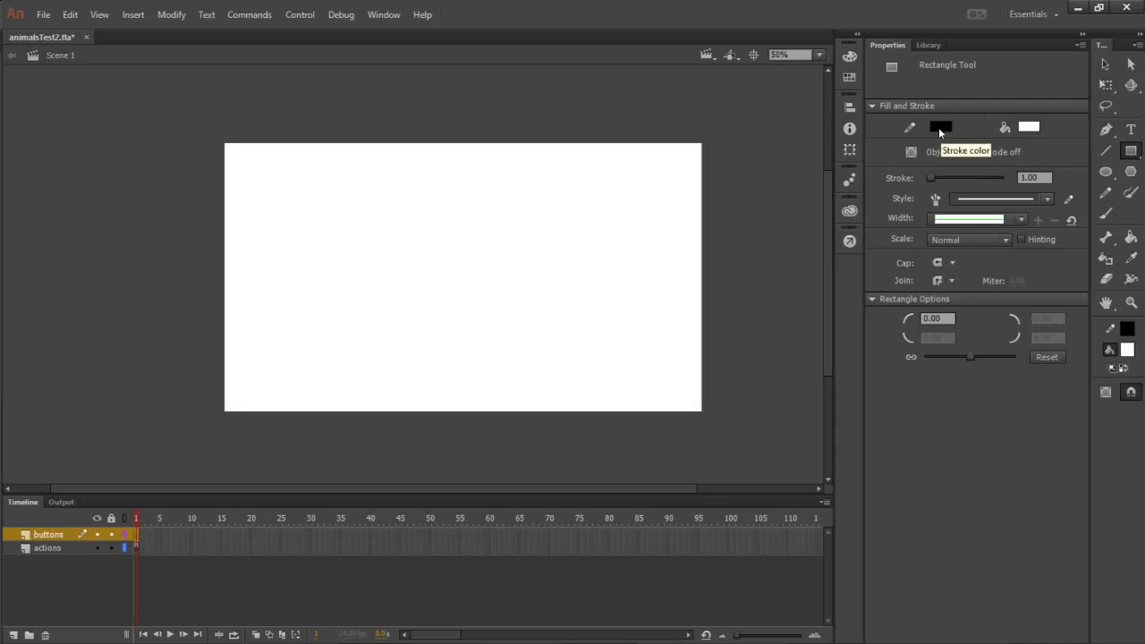
left_click(1025, 128)
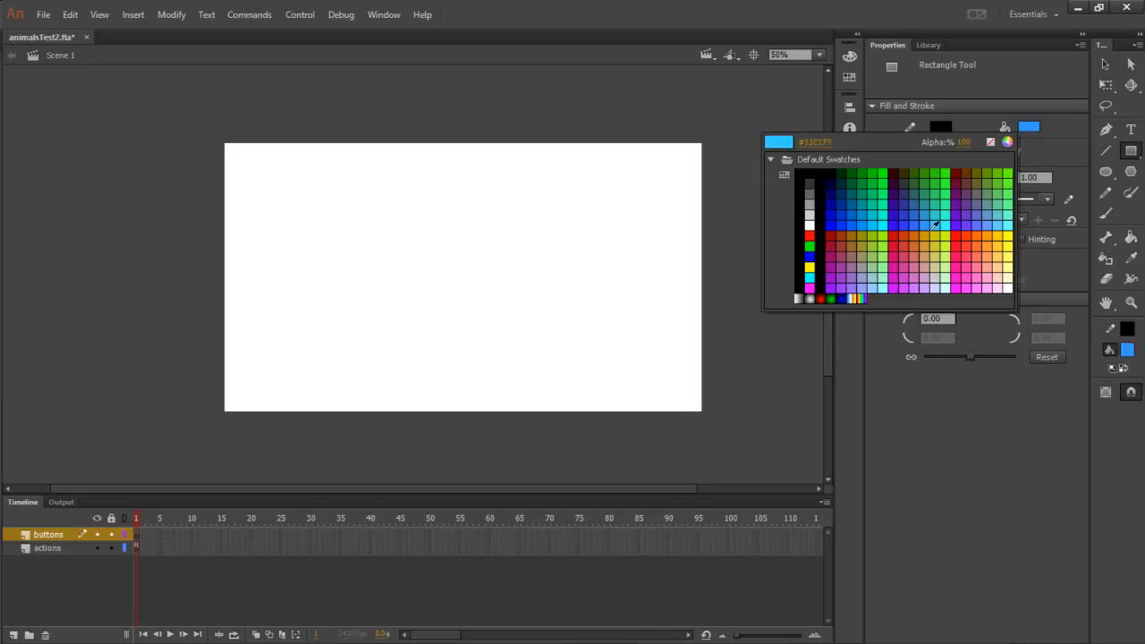
left_click(977, 233)
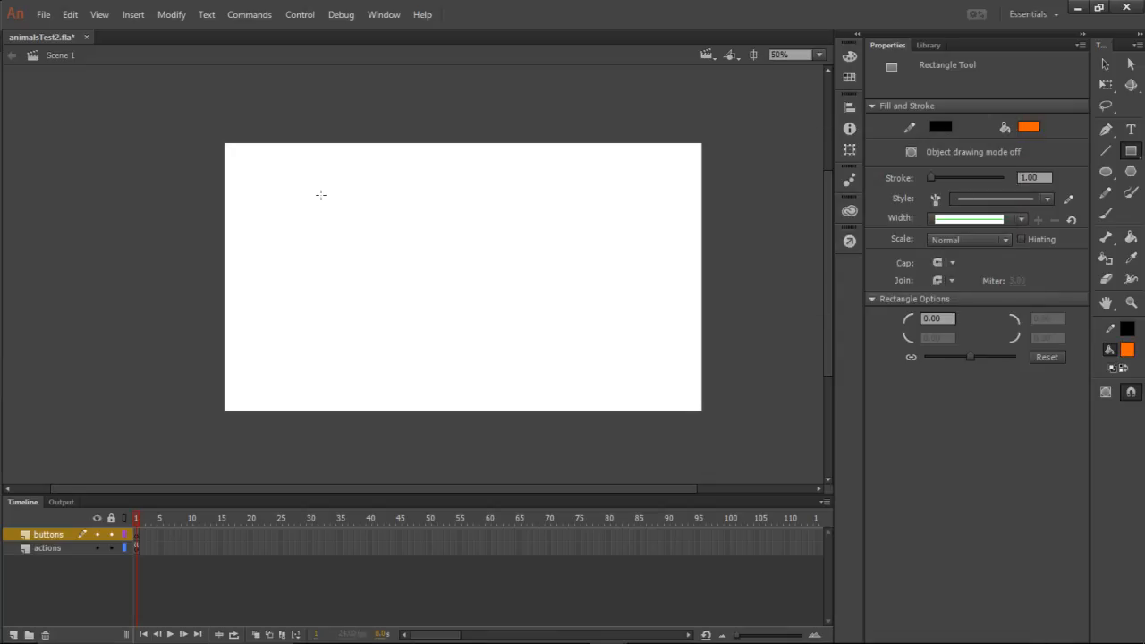
left_click_drag(281, 221, 362, 255)
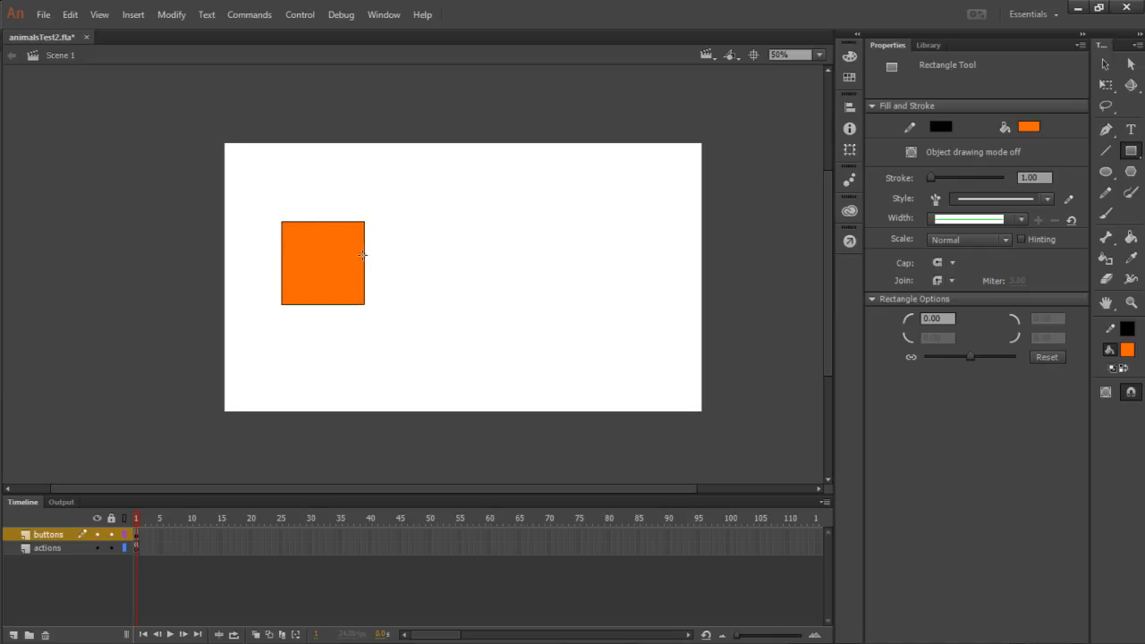
- Examine how the square's fill, a single edge, the full outline and the complete shape can each be selected
left_click(1104, 66)
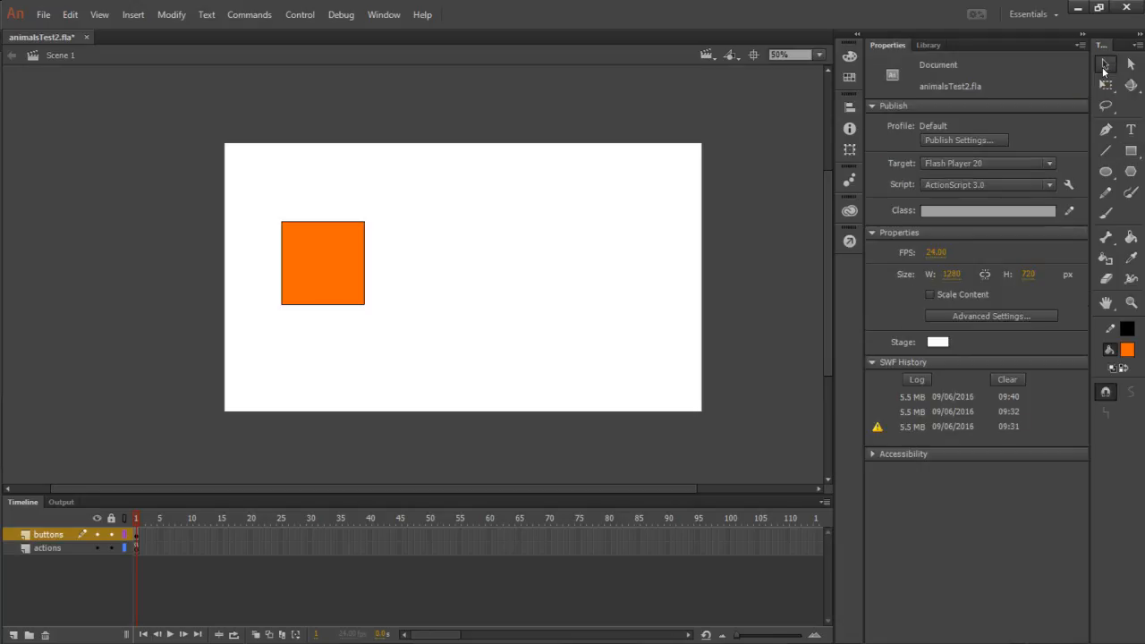
left_click_drag(251, 202, 403, 342)
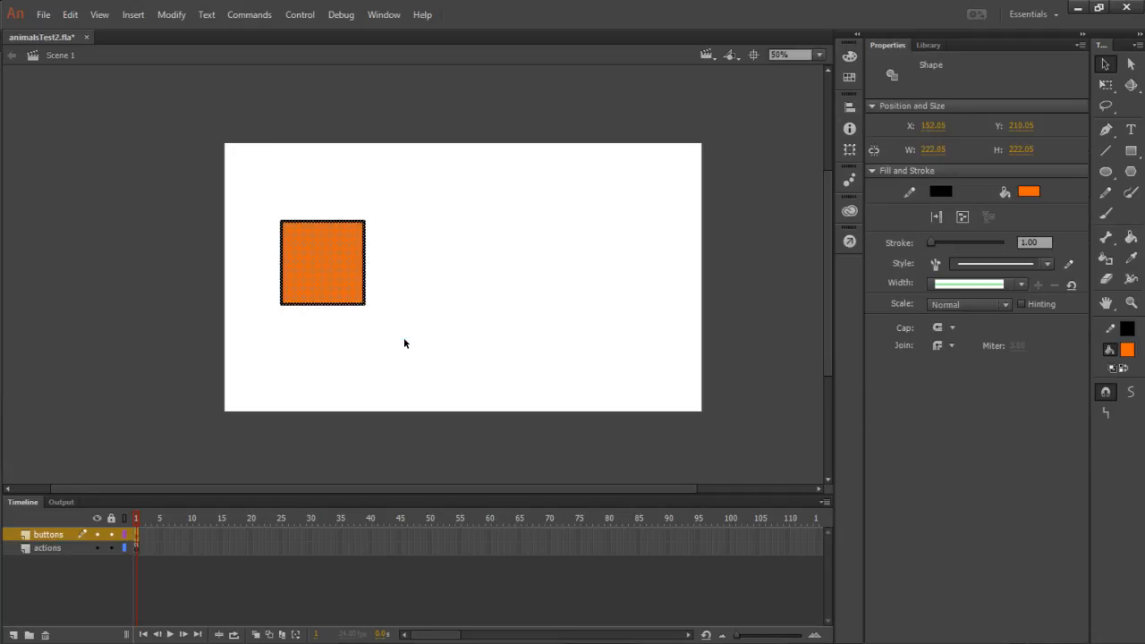
left_click(430, 294)
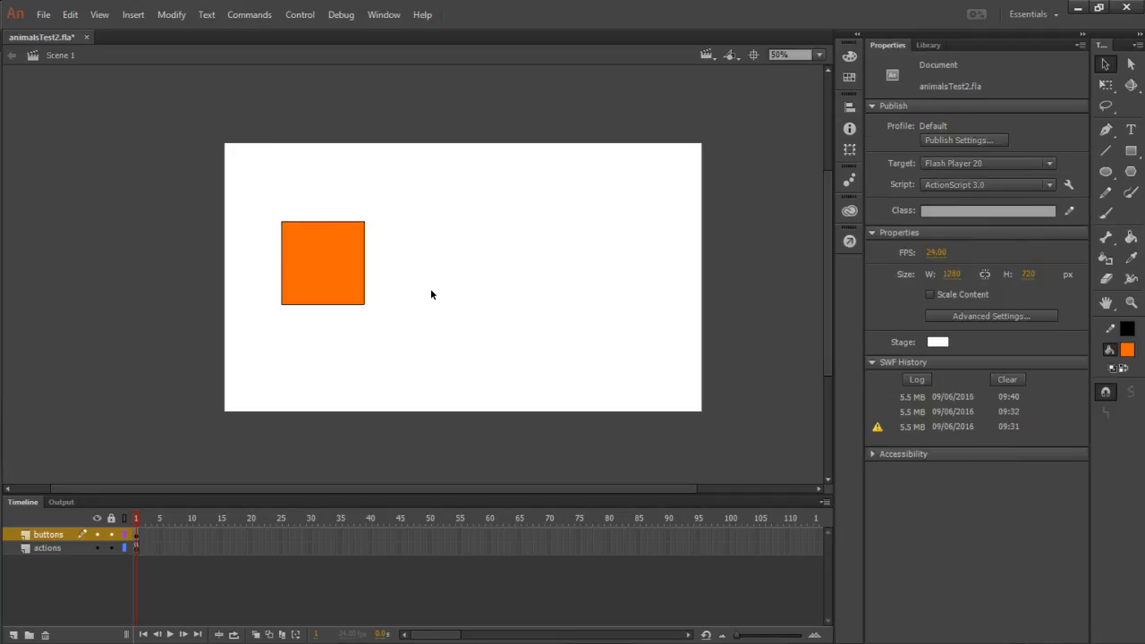
double_click(320, 237)
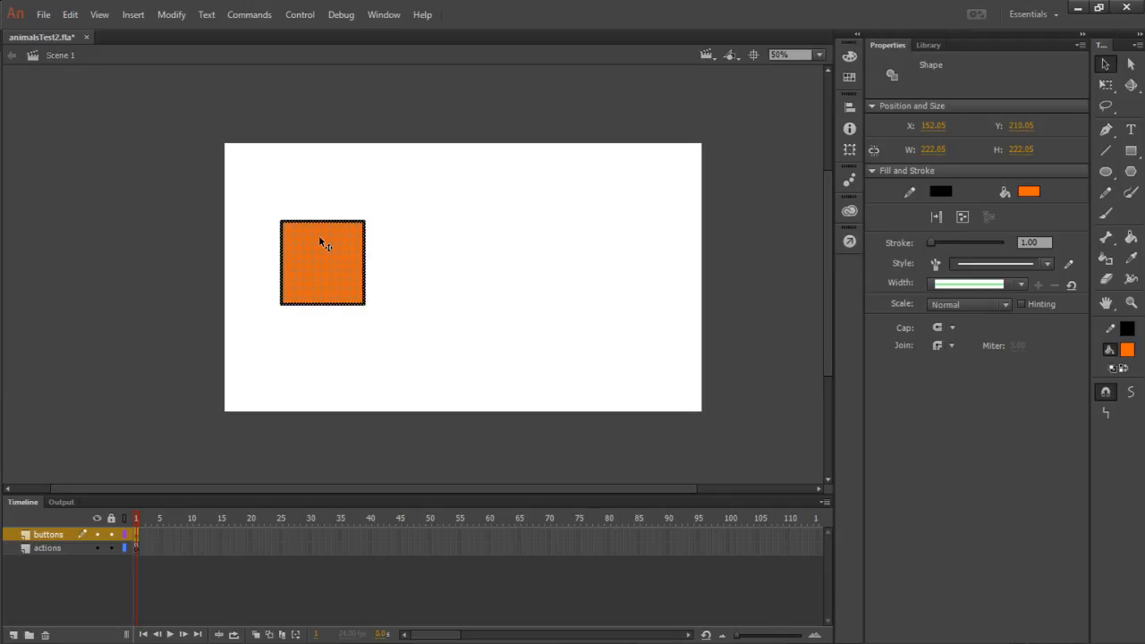
left_click(308, 146)
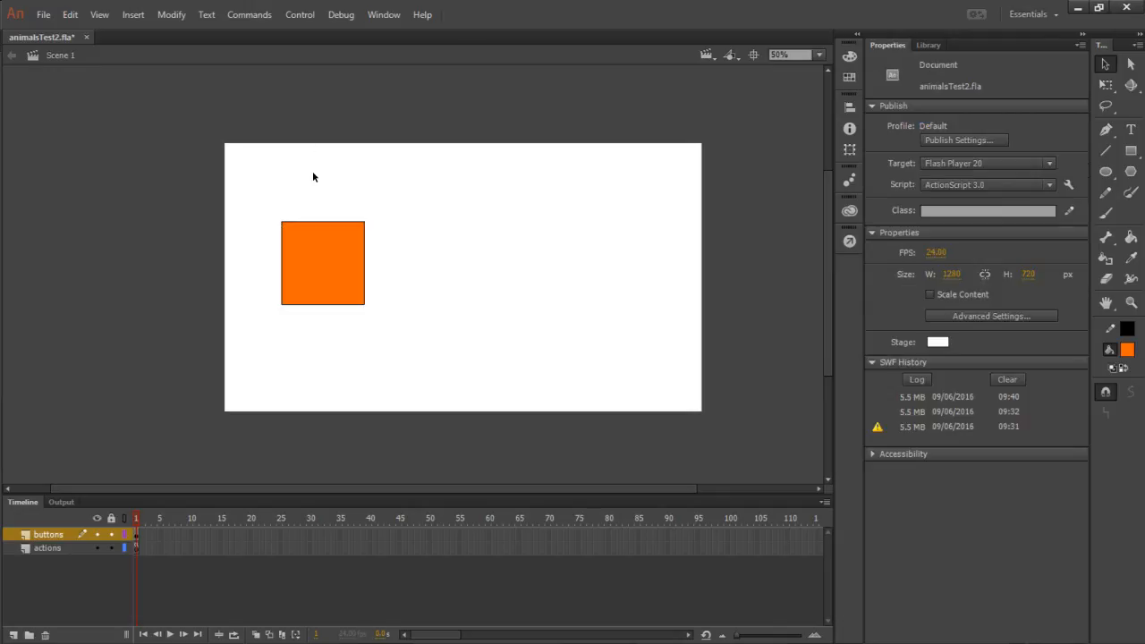
left_click(318, 238)
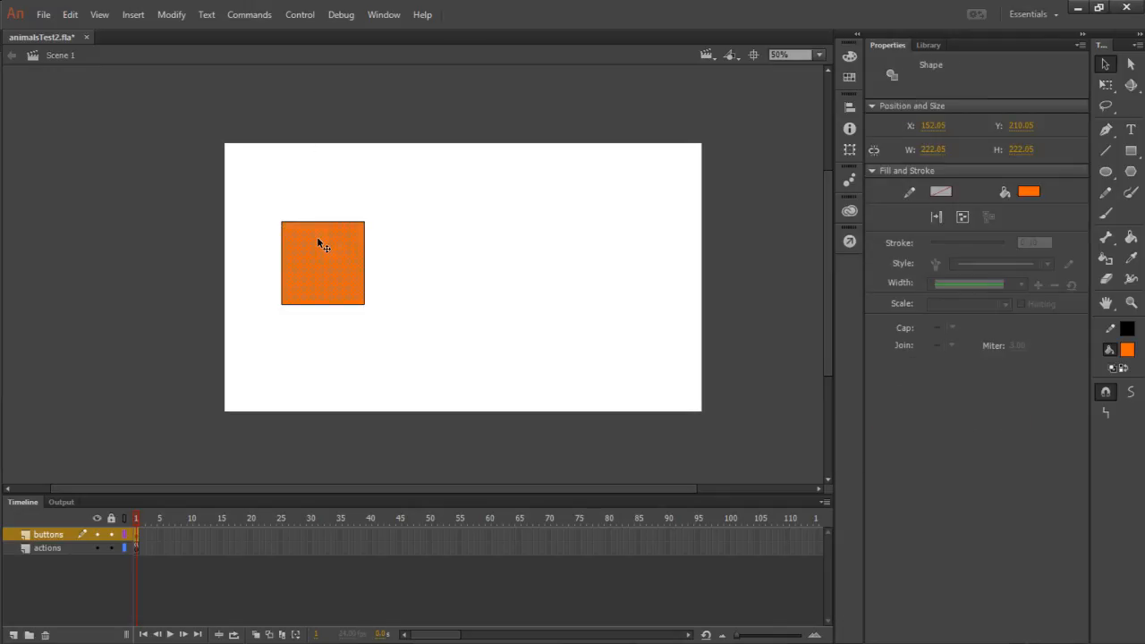
double_click(317, 238)
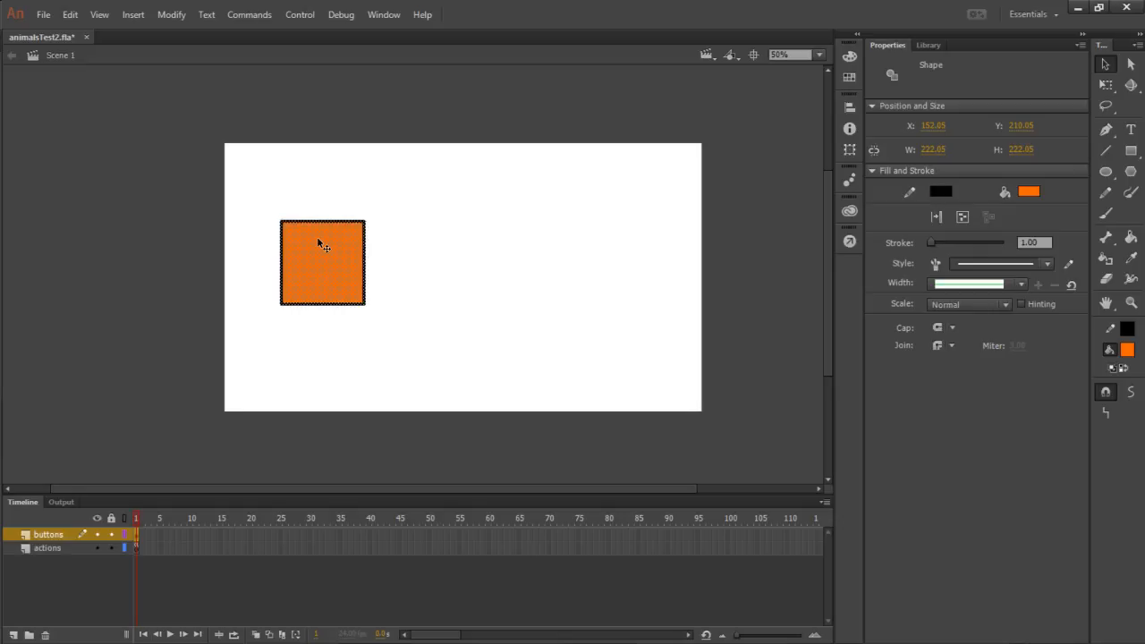
left_click(330, 214)
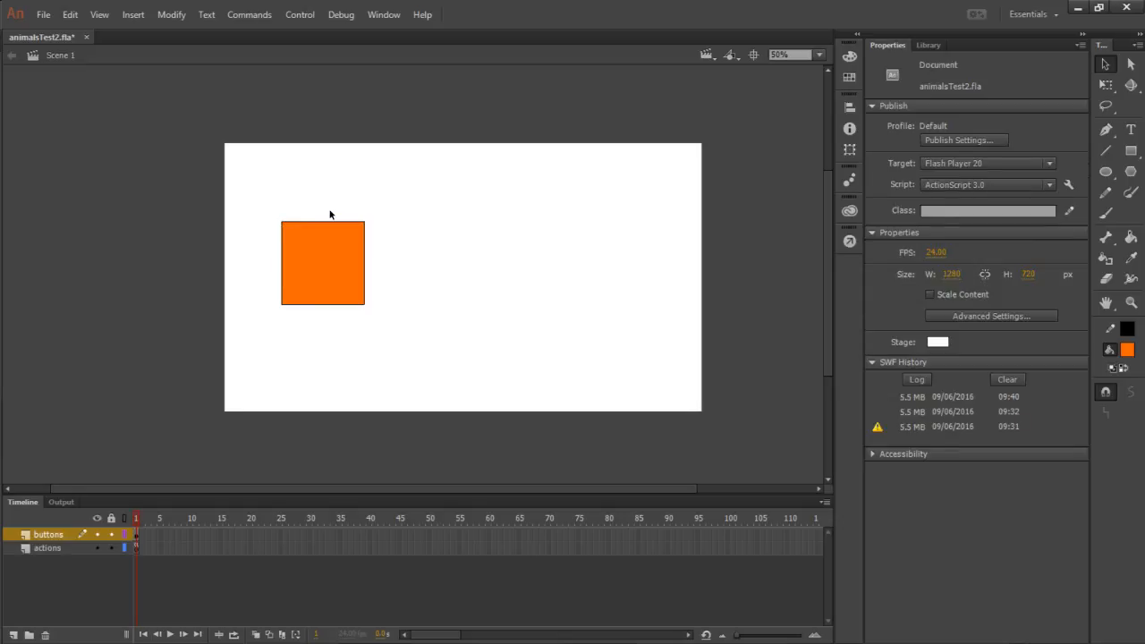
left_click(330, 221)
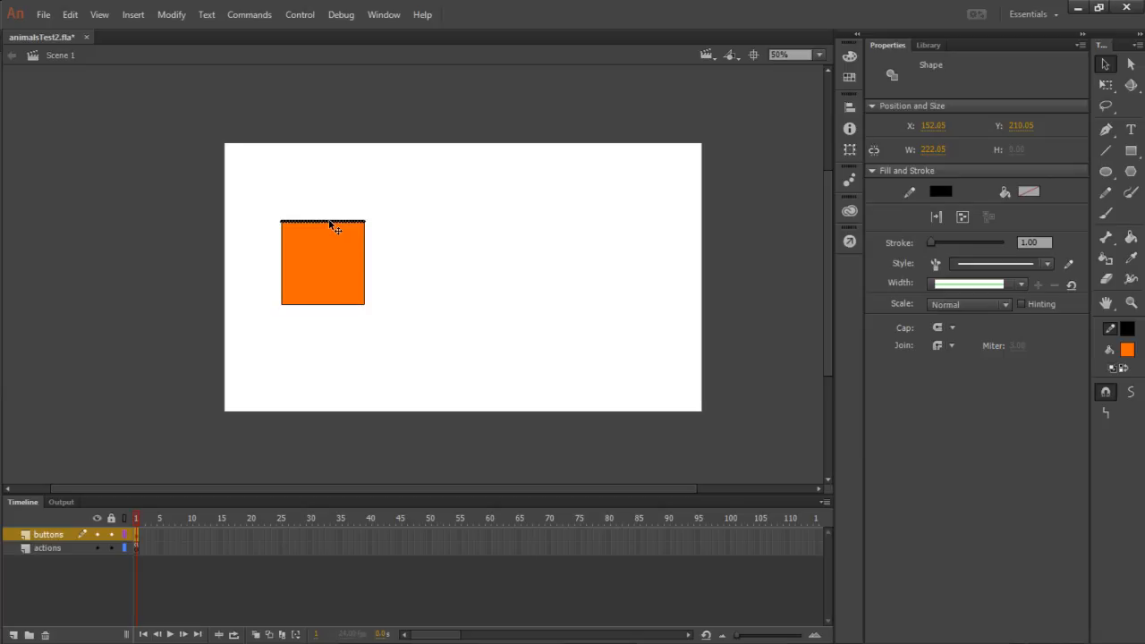
double_click(330, 221)
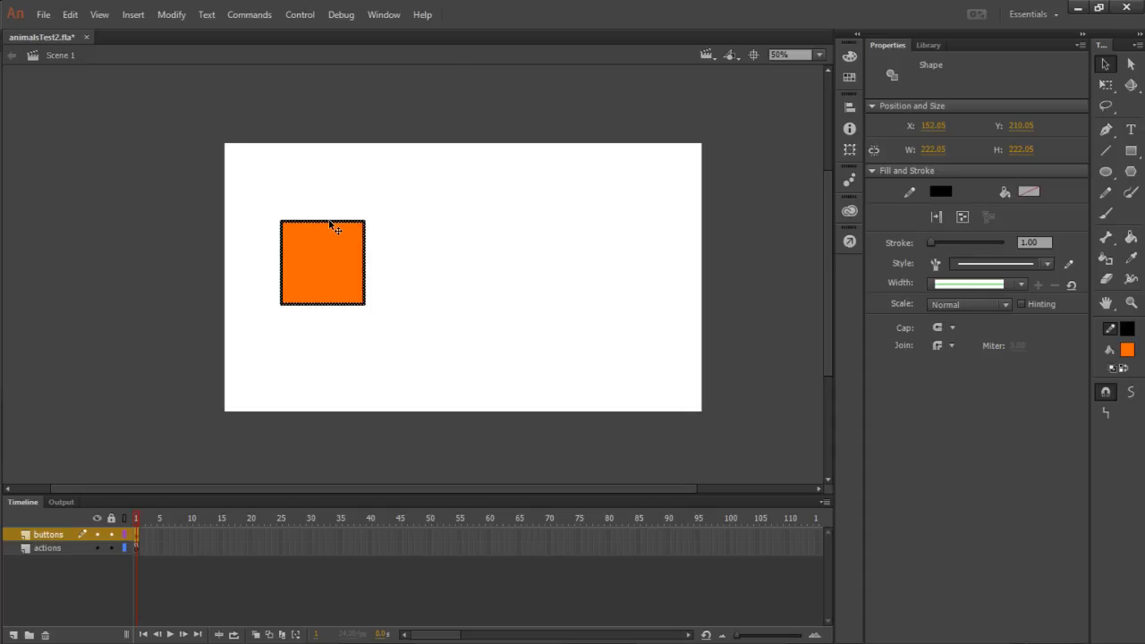
- Convert the whole orange square, including its fill and outline, to a Movie Clip symbol named OrangeSquare
double_click(324, 255)
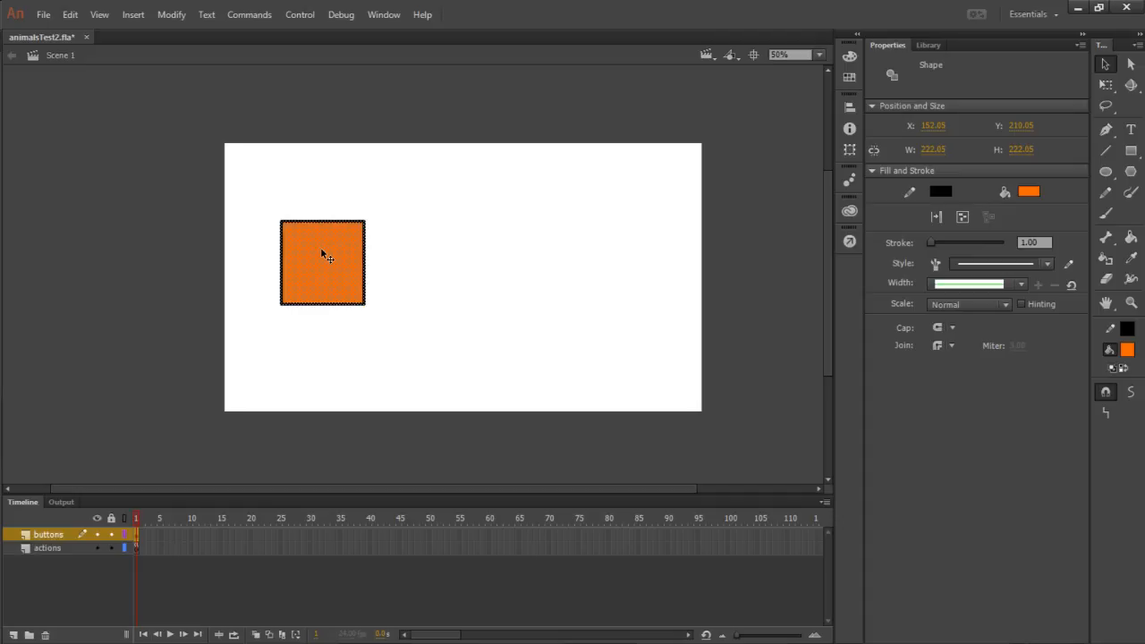
right_click(323, 254)
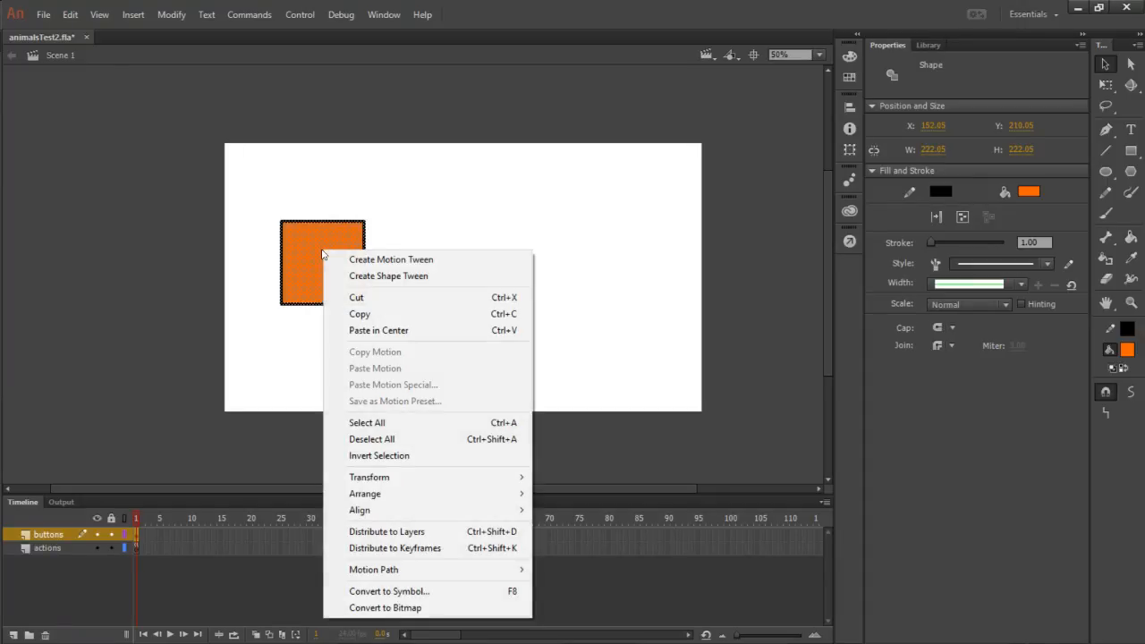
left_click(412, 591)
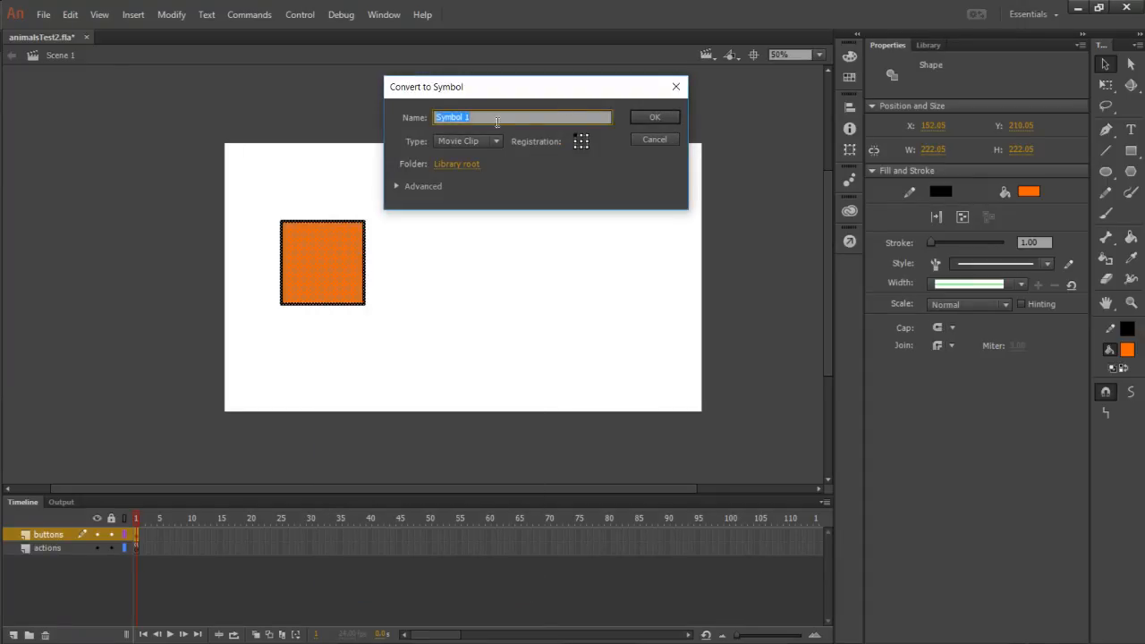
left_click(481, 140)
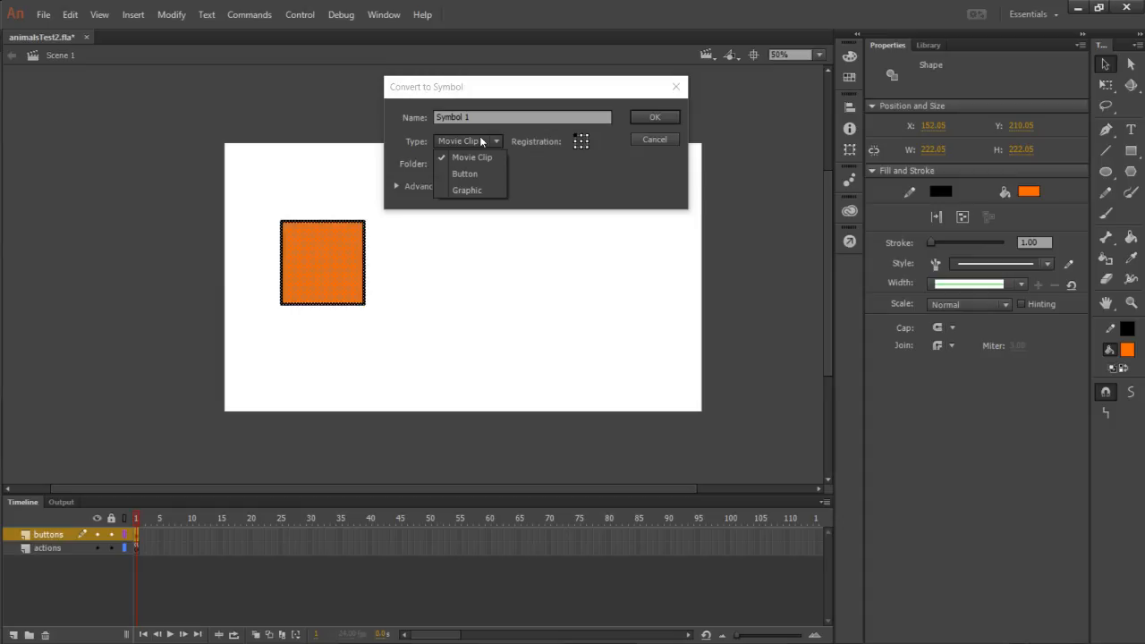
left_click(472, 156)
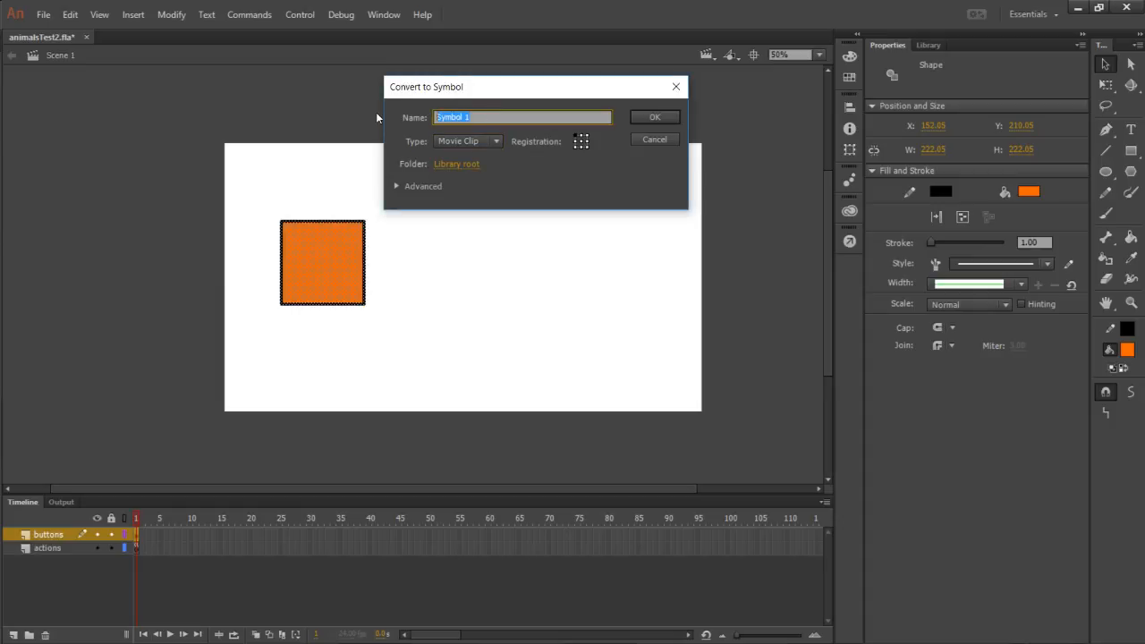
type("OrangeSc")
type("uare")
key("Return")
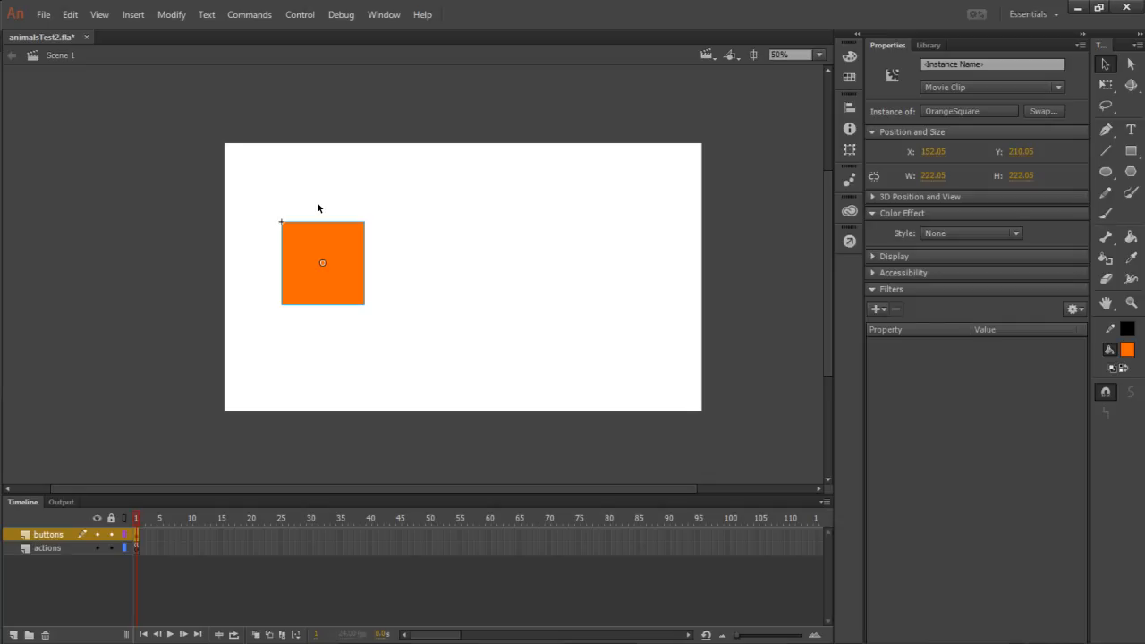
- Give the orange square on the stage the instance name orange_mc
left_click(245, 249)
left_click(291, 248)
left_click(935, 63)
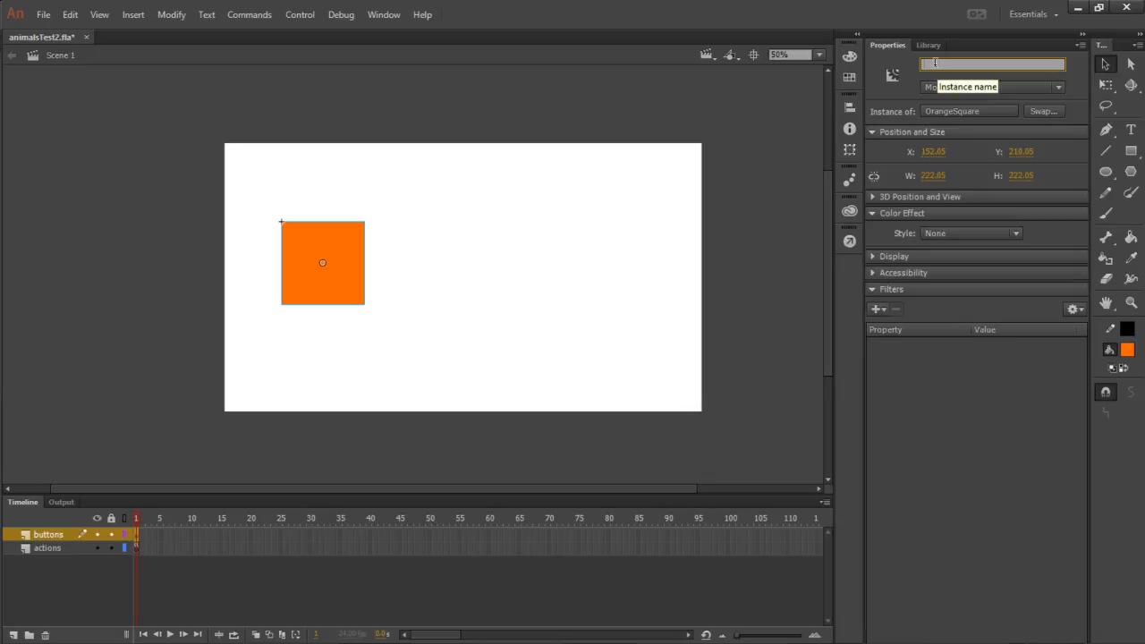
type("orange_mc")
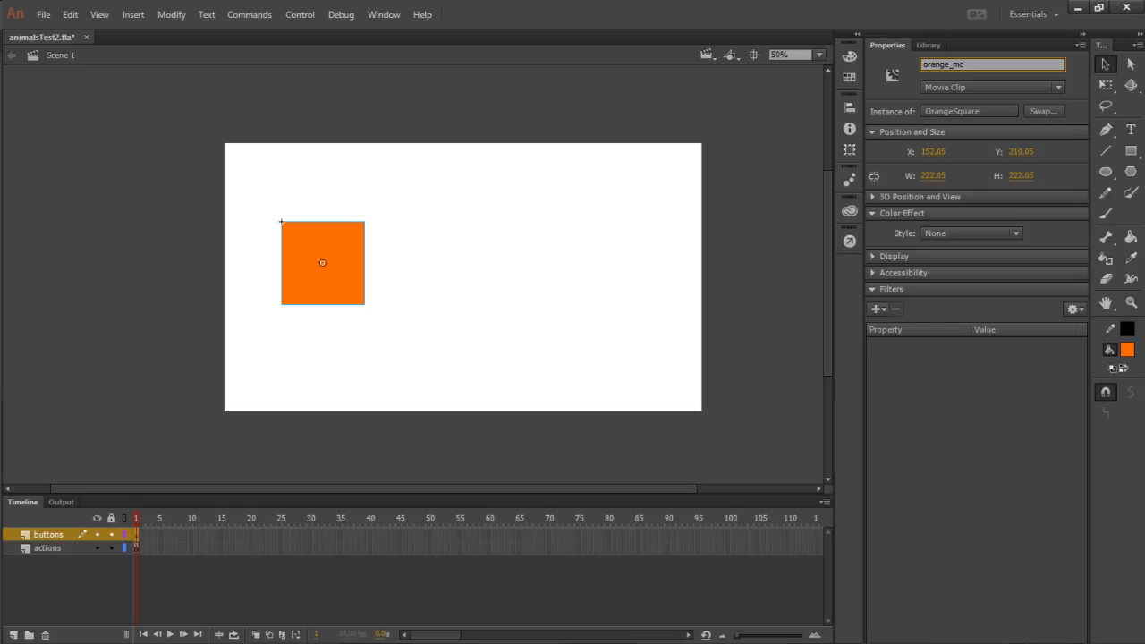
key("Return")
- Switch to the Opera browser window showing the freeSFX.co.uk download page
key("alt+Tab")
key("alt+Tab")
key("alt+Tab")
key("alt+Tab")
key("alt+Tab")
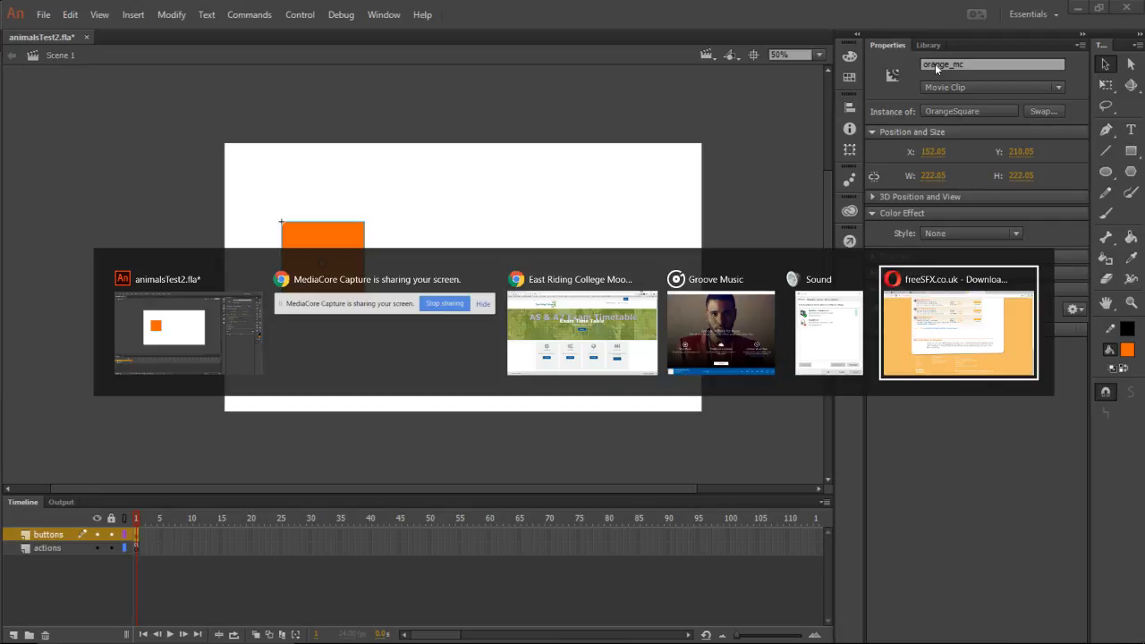